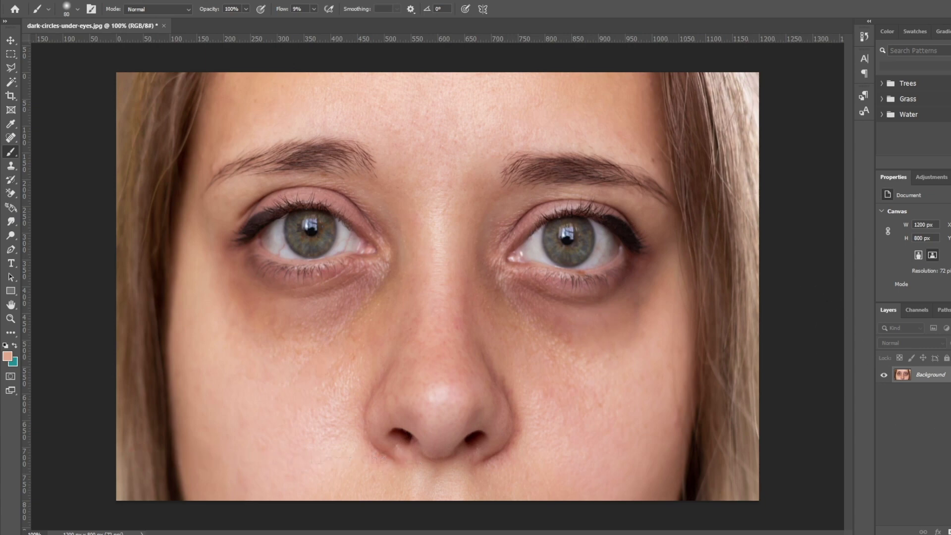
Step: Duplicate Background as Layer 1 and add an empty Layer 2 between them
{"action": "left_click", "coordinate": [10, 40]}
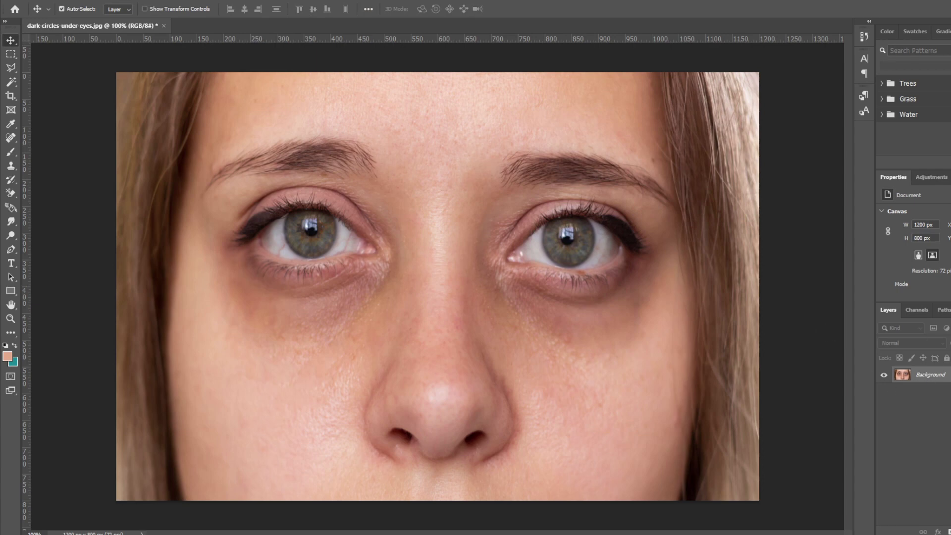
{"action": "key", "text": "ctrl"}
{"action": "key", "text": "ctrl+j"}
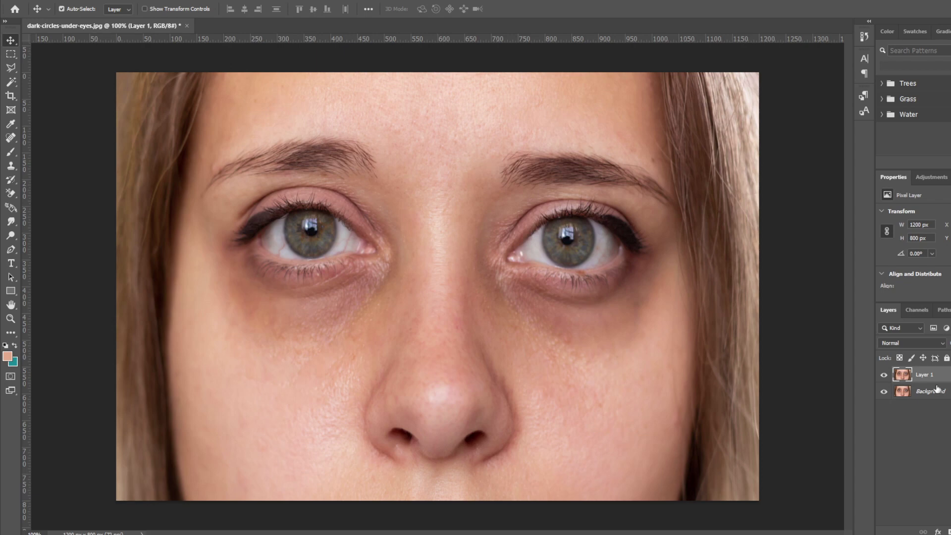
{"action": "left_click", "coordinate": [935, 390]}
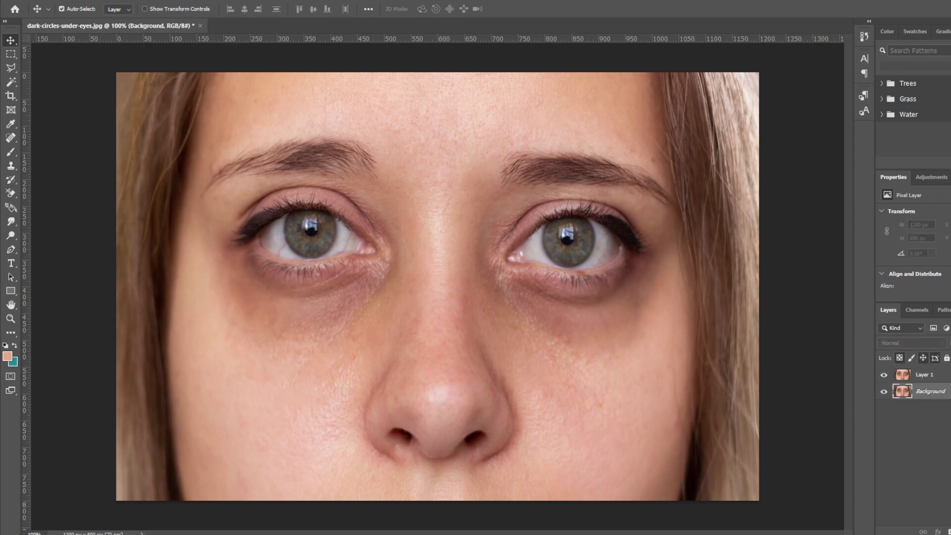
{"action": "key", "text": "ctrl+shift+alt+n"}
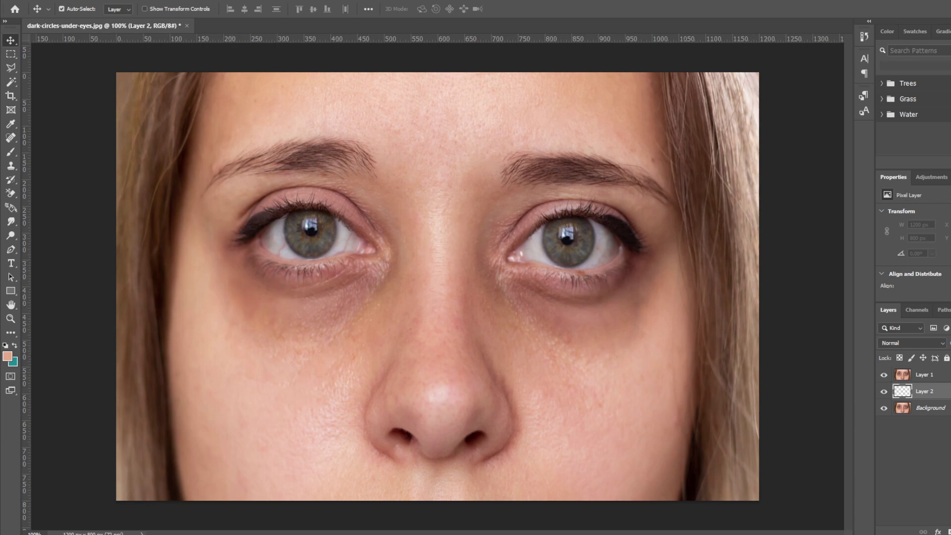
{"action": "left_click", "coordinate": [904, 379]}
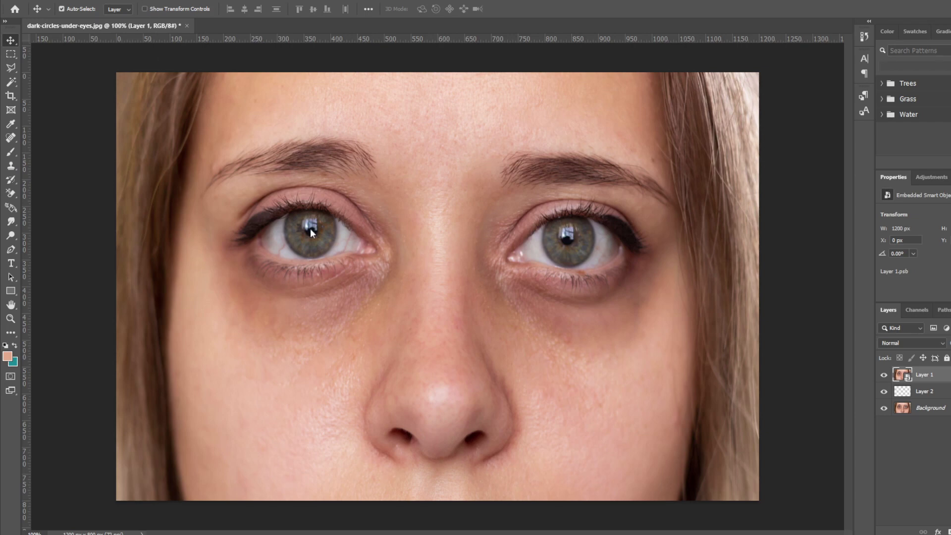
Step: Give Layer 1 a High Pass smart filter and Overlay blending, clipped to Layer 2
{"action": "key", "text": "ctrl+alt+f"}
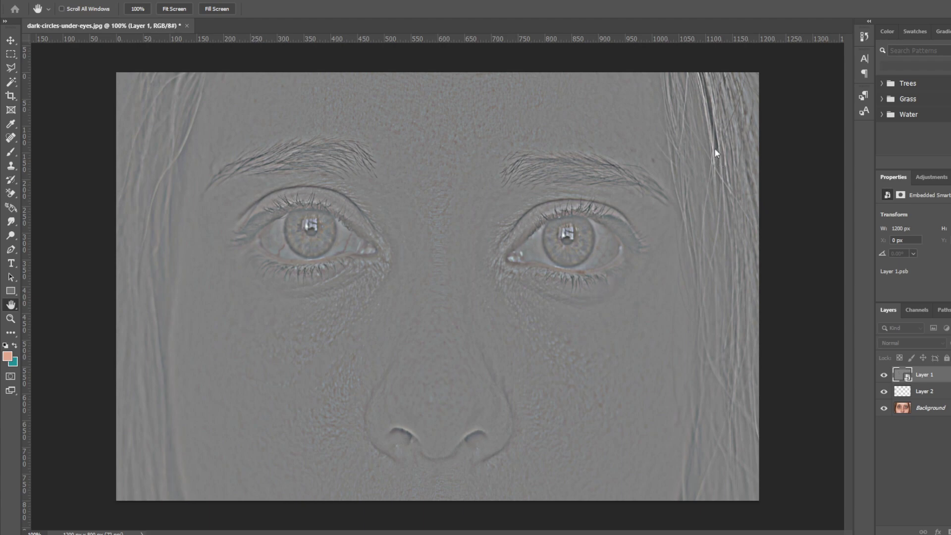
{"action": "key", "text": "Return"}
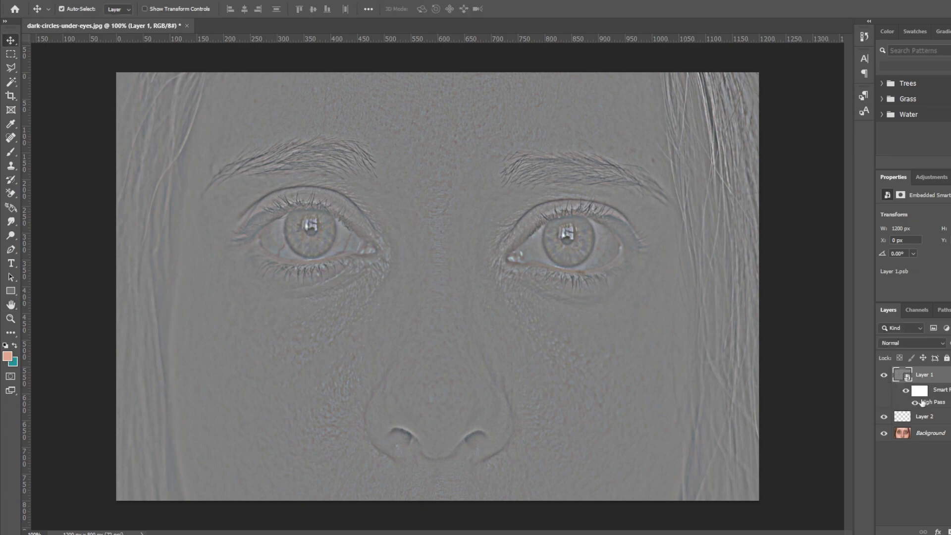
{"action": "key", "text": "shift+alt+o"}
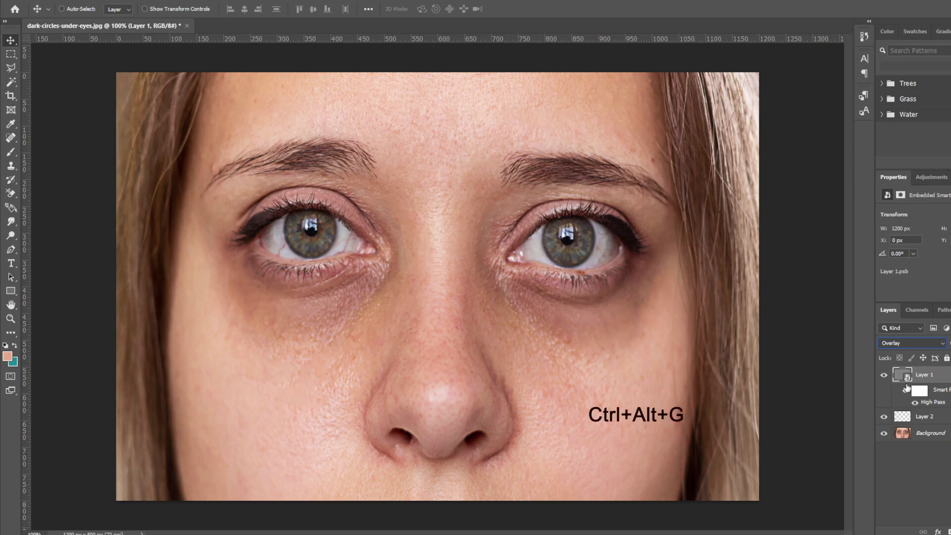
{"action": "key", "text": "ctrl+alt+g"}
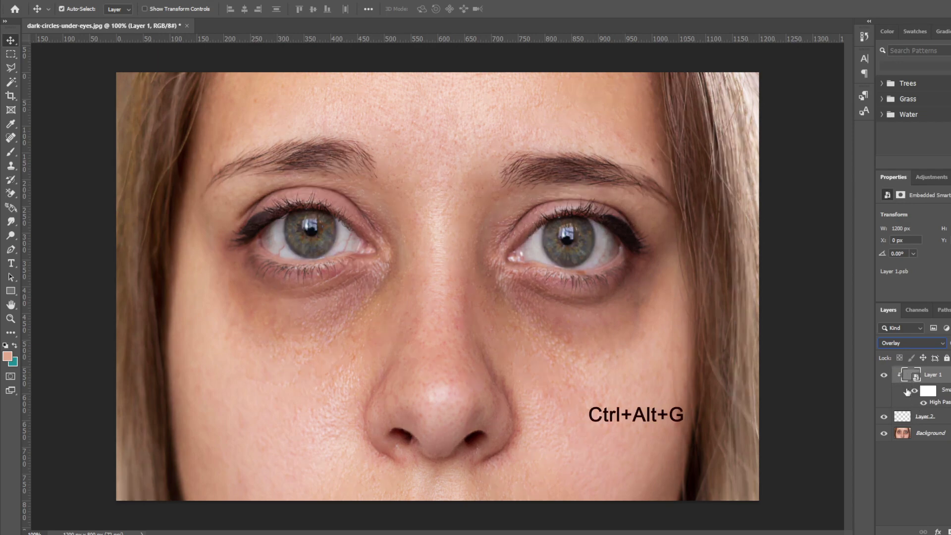
{"action": "left_click", "coordinate": [918, 418]}
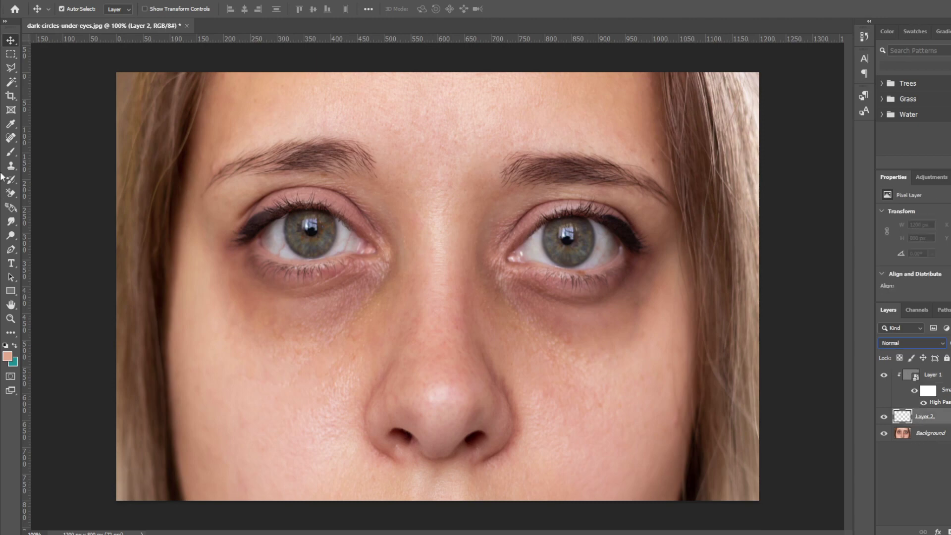
Step: Set the Eyedropper to sample Current & Below, then ready the Brush tool on Layer 2
{"action": "left_click", "coordinate": [13, 127]}
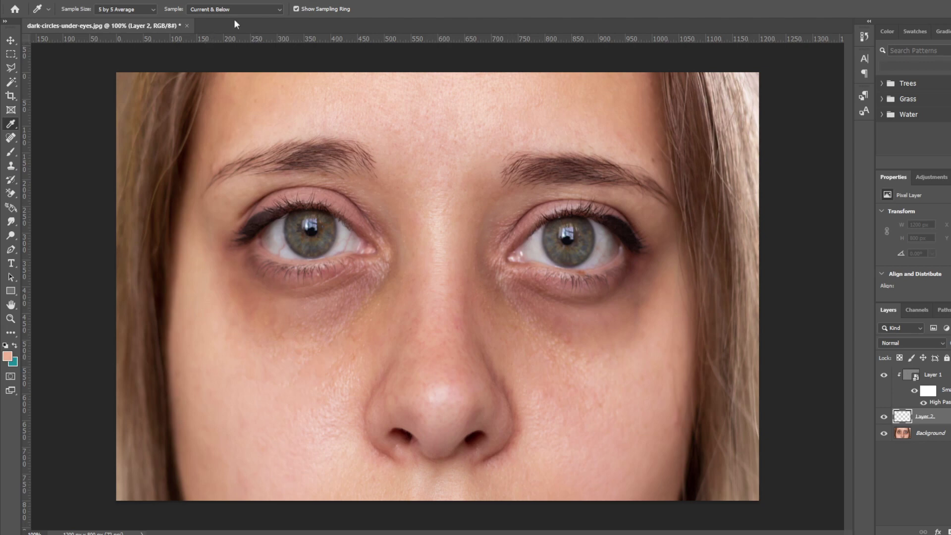
{"action": "left_click", "coordinate": [266, 11]}
{"action": "left_click", "coordinate": [12, 152]}
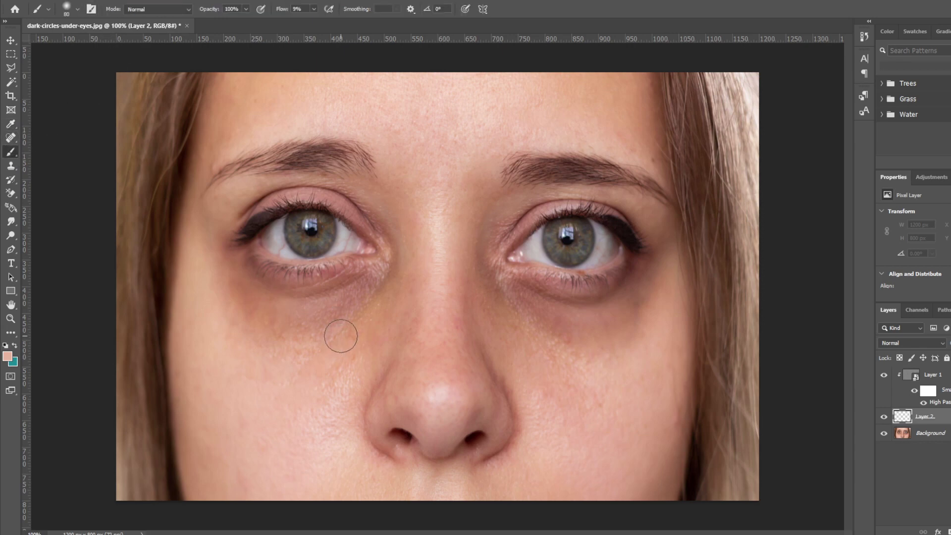
{"action": "key", "text": "ctrl+plus"}
{"action": "scroll", "coordinate": [397, 297], "scroll_direction": "down", "scroll_amount": 3}
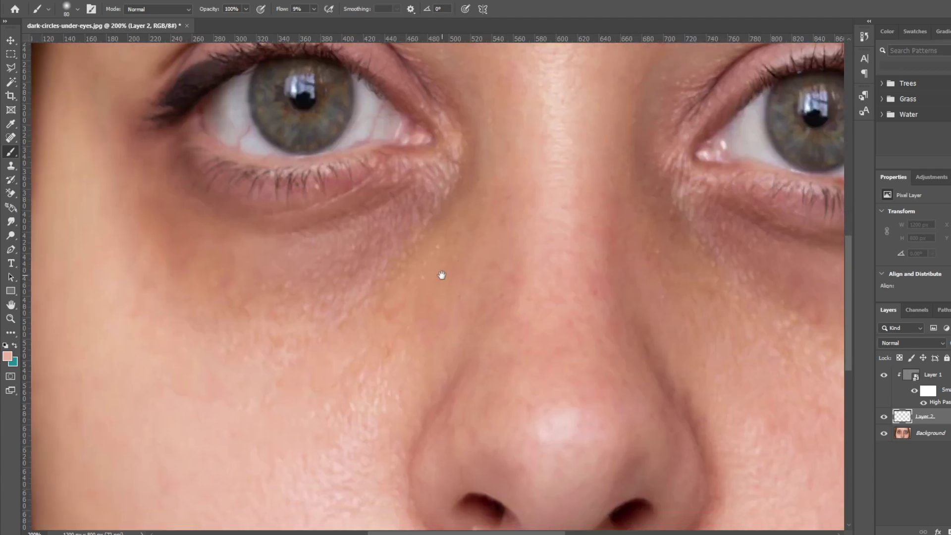
{"action": "key", "text": "ctrl+minus"}
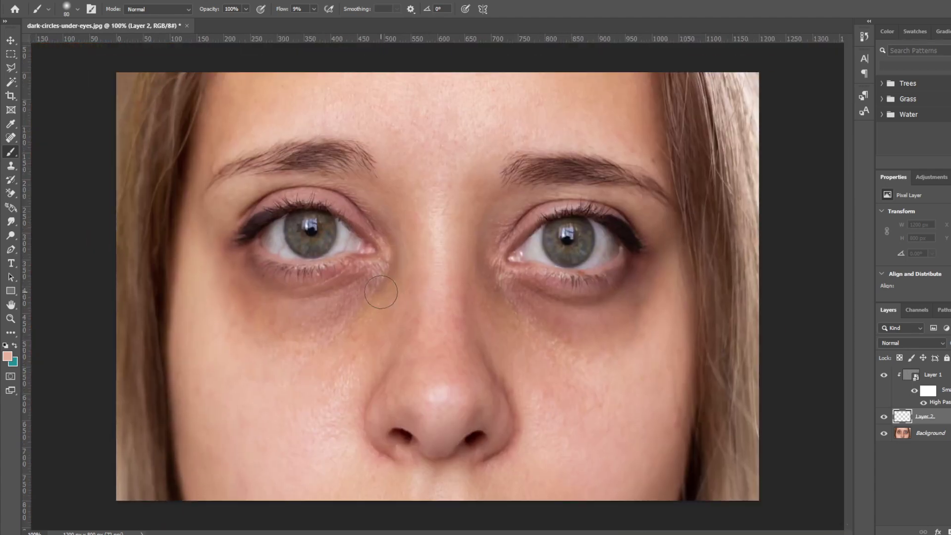
Step: Paint sampled skin tone over the left-hand eye's dark circle, resizing the brush as needed
{"action": "key", "text": "bracketleft"}
{"action": "key", "text": "bracketleft"}
{"action": "key", "text": "bracketleft"}
{"action": "mouse_move", "coordinate": [360, 283]}
{"action": "left_mouse_down"}
{"action": "mouse_move", "coordinate": [283, 331]}
{"action": "mouse_move", "coordinate": [358, 277]}
{"action": "left_mouse_up"}
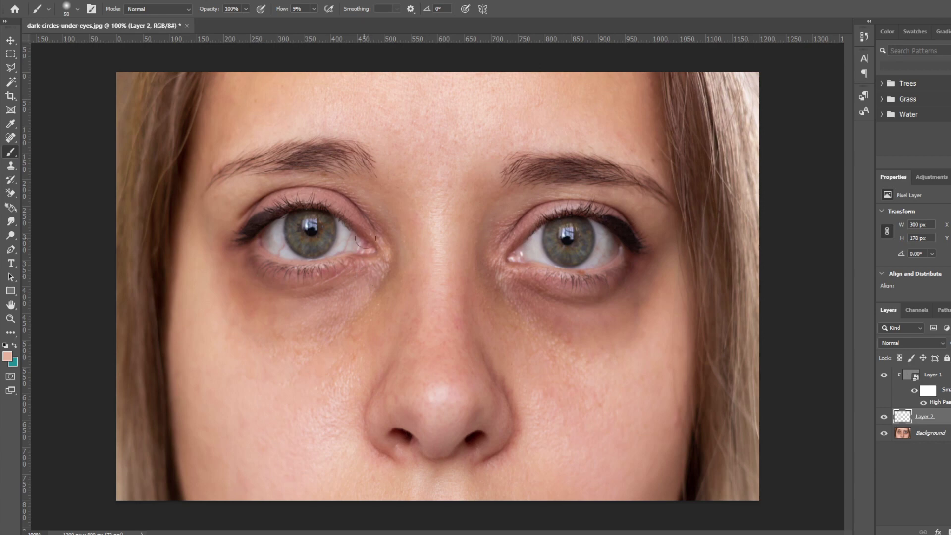
{"action": "mouse_move", "coordinate": [329, 337]}
{"action": "left_mouse_down"}
{"action": "mouse_move", "coordinate": [245, 262]}
{"action": "mouse_move", "coordinate": [314, 294]}
{"action": "mouse_move", "coordinate": [366, 290]}
{"action": "mouse_move", "coordinate": [247, 297]}
{"action": "mouse_move", "coordinate": [321, 303]}
{"action": "mouse_move", "coordinate": [264, 336]}
{"action": "mouse_move", "coordinate": [267, 344]}
{"action": "mouse_move", "coordinate": [361, 315]}
{"action": "mouse_move", "coordinate": [336, 358]}
{"action": "mouse_move", "coordinate": [352, 346]}
{"action": "mouse_move", "coordinate": [365, 276]}
{"action": "mouse_move", "coordinate": [282, 298]}
{"action": "mouse_move", "coordinate": [255, 272]}
{"action": "mouse_move", "coordinate": [322, 283]}
{"action": "mouse_move", "coordinate": [352, 272]}
{"action": "mouse_move", "coordinate": [365, 282]}
{"action": "mouse_move", "coordinate": [290, 318]}
{"action": "mouse_move", "coordinate": [317, 319]}
{"action": "mouse_move", "coordinate": [315, 310]}
{"action": "mouse_move", "coordinate": [365, 297]}
{"action": "mouse_move", "coordinate": [392, 254]}
{"action": "mouse_move", "coordinate": [346, 310]}
{"action": "mouse_move", "coordinate": [396, 243]}
{"action": "mouse_move", "coordinate": [373, 293]}
{"action": "mouse_move", "coordinate": [316, 319]}
{"action": "mouse_move", "coordinate": [246, 328]}
{"action": "mouse_move", "coordinate": [230, 319]}
{"action": "mouse_move", "coordinate": [310, 343]}
{"action": "mouse_move", "coordinate": [256, 329]}
{"action": "mouse_move", "coordinate": [228, 282]}
{"action": "mouse_move", "coordinate": [234, 333]}
{"action": "mouse_move", "coordinate": [259, 317]}
{"action": "mouse_move", "coordinate": [318, 321]}
{"action": "mouse_move", "coordinate": [346, 355]}
{"action": "mouse_move", "coordinate": [307, 374]}
{"action": "mouse_move", "coordinate": [257, 371]}
{"action": "mouse_move", "coordinate": [261, 316]}
{"action": "mouse_move", "coordinate": [227, 280]}
{"action": "mouse_move", "coordinate": [254, 272]}
{"action": "mouse_move", "coordinate": [225, 252]}
{"action": "mouse_move", "coordinate": [233, 276]}
{"action": "mouse_move", "coordinate": [224, 267]}
{"action": "mouse_move", "coordinate": [221, 283]}
{"action": "mouse_move", "coordinate": [252, 293]}
{"action": "mouse_move", "coordinate": [235, 274]}
{"action": "mouse_move", "coordinate": [312, 305]}
{"action": "mouse_move", "coordinate": [244, 314]}
{"action": "mouse_move", "coordinate": [238, 335]}
{"action": "mouse_move", "coordinate": [249, 323]}
{"action": "mouse_move", "coordinate": [324, 330]}
{"action": "mouse_move", "coordinate": [339, 322]}
{"action": "mouse_move", "coordinate": [209, 245]}
{"action": "mouse_move", "coordinate": [223, 310]}
{"action": "mouse_move", "coordinate": [270, 352]}
{"action": "mouse_move", "coordinate": [246, 348]}
{"action": "mouse_move", "coordinate": [238, 373]}
{"action": "mouse_move", "coordinate": [257, 358]}
{"action": "mouse_move", "coordinate": [340, 344]}
{"action": "mouse_move", "coordinate": [337, 374]}
{"action": "mouse_move", "coordinate": [277, 384]}
{"action": "left_mouse_up"}
{"action": "key", "text": "bracketright"}
{"action": "key", "text": "bracketright"}
{"action": "key", "text": "bracketright"}
{"action": "key", "text": "bracketleft"}
{"action": "key", "text": "bracketleft"}
{"action": "key", "text": "bracketleft"}
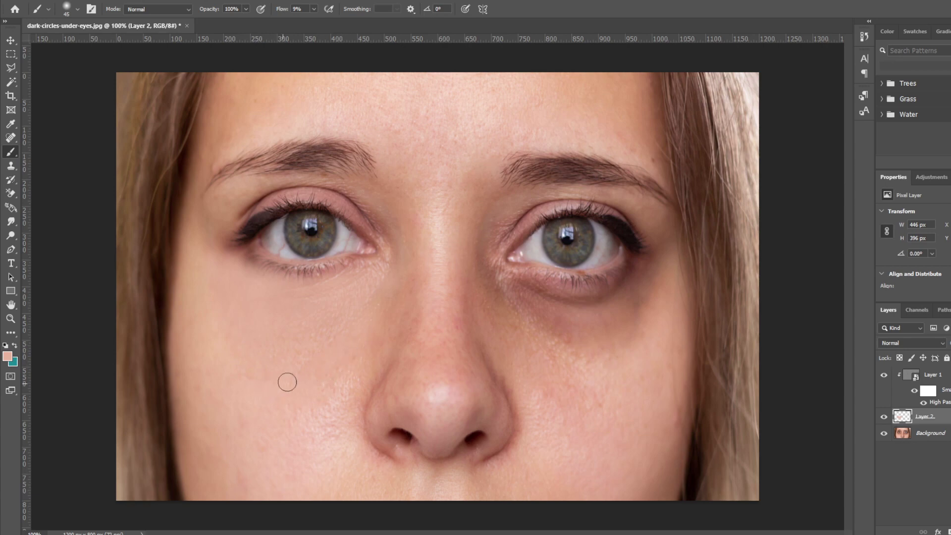
{"action": "key", "text": "bracketright"}
{"action": "key", "text": "bracketright"}
{"action": "key", "text": "bracketright"}
{"action": "mouse_move", "coordinate": [210, 286]}
{"action": "left_mouse_down"}
{"action": "mouse_move", "coordinate": [235, 347]}
{"action": "mouse_move", "coordinate": [259, 312]}
{"action": "mouse_move", "coordinate": [280, 312]}
{"action": "left_mouse_up"}
{"action": "left_click", "coordinate": [11, 125]}
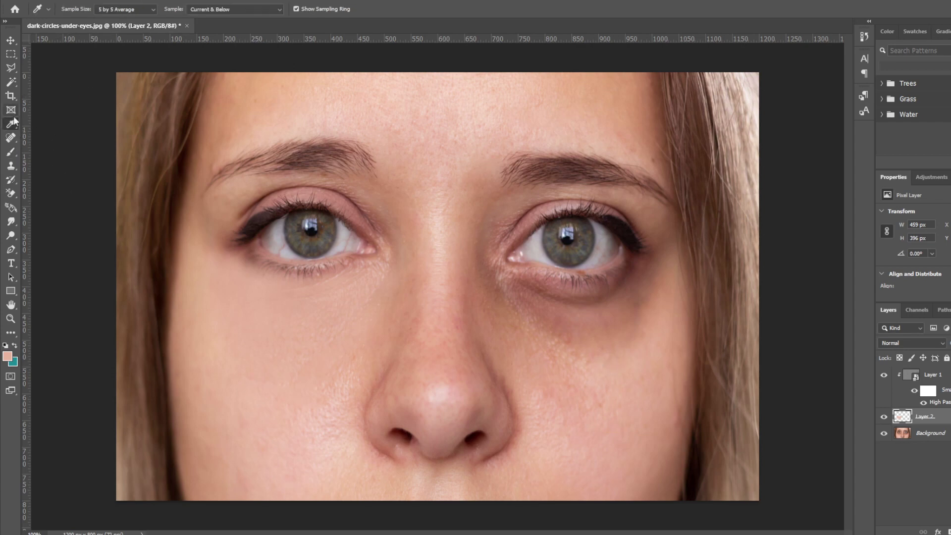
Step: Paint skin tone over the dark circle under the right-hand eye
{"action": "left_click", "coordinate": [11, 152]}
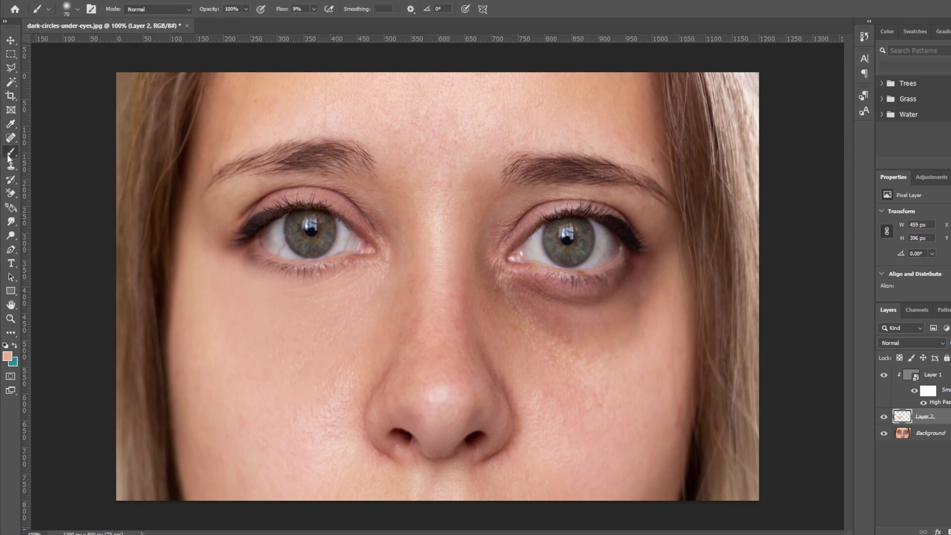
{"action": "mouse_move", "coordinate": [532, 303]}
{"action": "left_mouse_down"}
{"action": "mouse_move", "coordinate": [524, 294]}
{"action": "mouse_move", "coordinate": [628, 277]}
{"action": "mouse_move", "coordinate": [639, 263]}
{"action": "mouse_move", "coordinate": [622, 297]}
{"action": "mouse_move", "coordinate": [658, 276]}
{"action": "mouse_move", "coordinate": [653, 267]}
{"action": "mouse_move", "coordinate": [594, 330]}
{"action": "mouse_move", "coordinate": [614, 322]}
{"action": "mouse_move", "coordinate": [578, 340]}
{"action": "mouse_move", "coordinate": [520, 307]}
{"action": "mouse_move", "coordinate": [577, 333]}
{"action": "mouse_move", "coordinate": [639, 329]}
{"action": "mouse_move", "coordinate": [589, 304]}
{"action": "mouse_move", "coordinate": [552, 322]}
{"action": "mouse_move", "coordinate": [550, 335]}
{"action": "mouse_move", "coordinate": [520, 339]}
{"action": "mouse_move", "coordinate": [641, 336]}
{"action": "mouse_move", "coordinate": [661, 269]}
{"action": "mouse_move", "coordinate": [528, 301]}
{"action": "mouse_move", "coordinate": [495, 275]}
{"action": "mouse_move", "coordinate": [542, 291]}
{"action": "mouse_move", "coordinate": [502, 292]}
{"action": "mouse_move", "coordinate": [613, 290]}
{"action": "mouse_move", "coordinate": [625, 261]}
{"action": "mouse_move", "coordinate": [638, 264]}
{"action": "mouse_move", "coordinate": [633, 273]}
{"action": "left_mouse_up"}
{"action": "mouse_move", "coordinate": [563, 321]}
{"action": "left_mouse_down"}
{"action": "mouse_move", "coordinate": [526, 312]}
{"action": "mouse_move", "coordinate": [613, 312]}
{"action": "mouse_move", "coordinate": [552, 333]}
{"action": "mouse_move", "coordinate": [557, 351]}
{"action": "mouse_move", "coordinate": [648, 328]}
{"action": "mouse_move", "coordinate": [664, 289]}
{"action": "left_mouse_up"}
{"action": "key", "text": "bracketleft"}
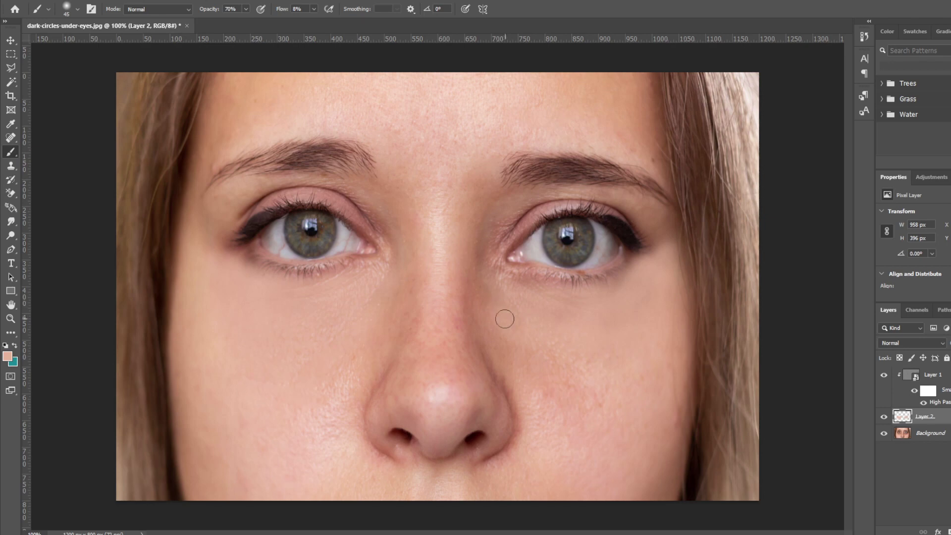
Step: Toggle Layer 2's visibility to compare the face with and without retouching
{"action": "left_click", "coordinate": [883, 420]}
{"action": "left_click", "coordinate": [883, 420]}
{"action": "left_click", "coordinate": [884, 420]}
{"action": "left_click", "coordinate": [883, 420]}
Step: At 42% brush opacity, add faint strokes beside and under the right-hand eye
{"action": "key", "text": "4"}
{"action": "key", "text": "2"}
{"action": "left_click_drag", "start_coordinate": [645, 223], "coordinate": [665, 227]}
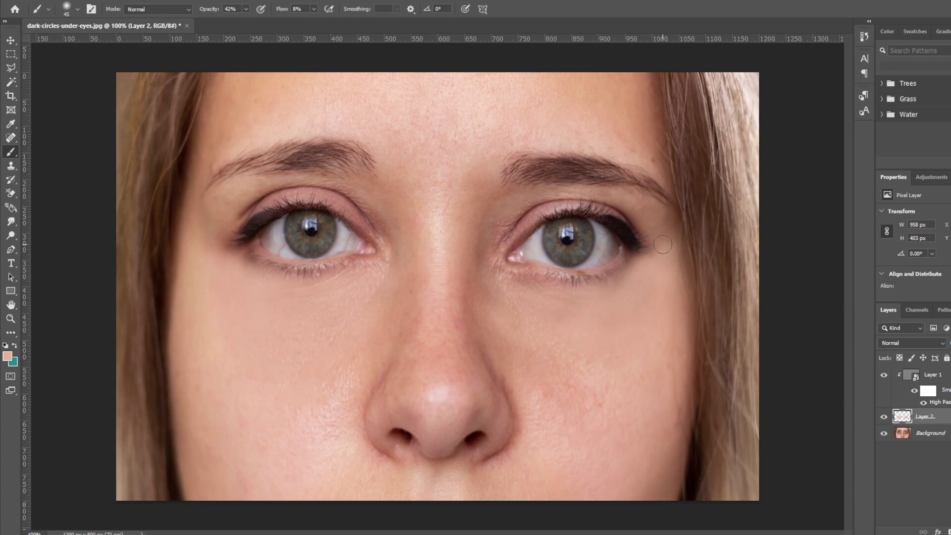
{"action": "left_click_drag", "start_coordinate": [661, 259], "coordinate": [661, 219]}
{"action": "mouse_move", "coordinate": [627, 279]}
{"action": "left_mouse_down"}
{"action": "mouse_move", "coordinate": [551, 300]}
{"action": "mouse_move", "coordinate": [575, 313]}
{"action": "mouse_move", "coordinate": [637, 312]}
{"action": "left_mouse_up"}
Step: Toggle Layer 2 on and off again to confirm both dark circles are gone
{"action": "left_click", "coordinate": [884, 417]}
{"action": "left_click", "coordinate": [884, 418]}
{"action": "left_click", "coordinate": [884, 418]}
{"action": "left_click", "coordinate": [884, 418]}
{"action": "left_click", "coordinate": [884, 417]}
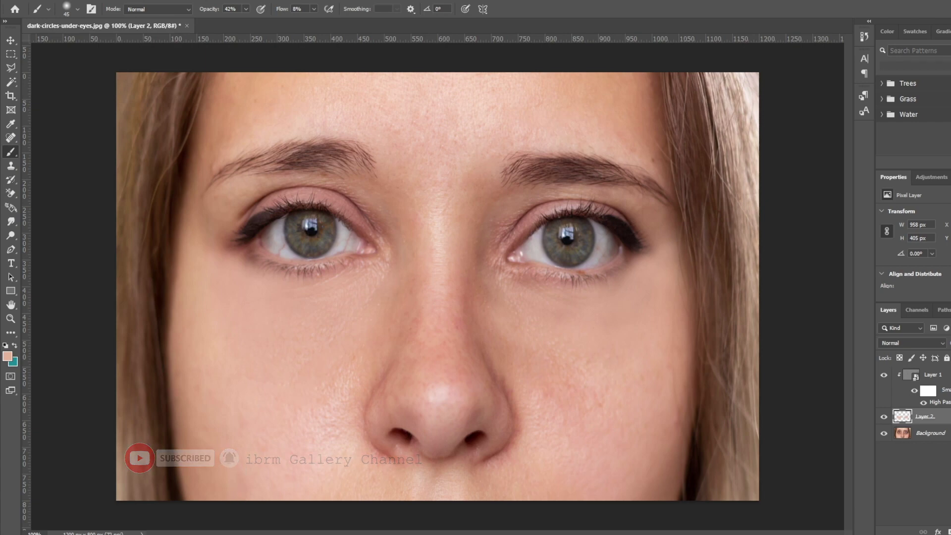
{"action": "left_click", "coordinate": [884, 418]}
{"action": "left_click", "coordinate": [883, 417]}
{"action": "left_click", "coordinate": [884, 417]}
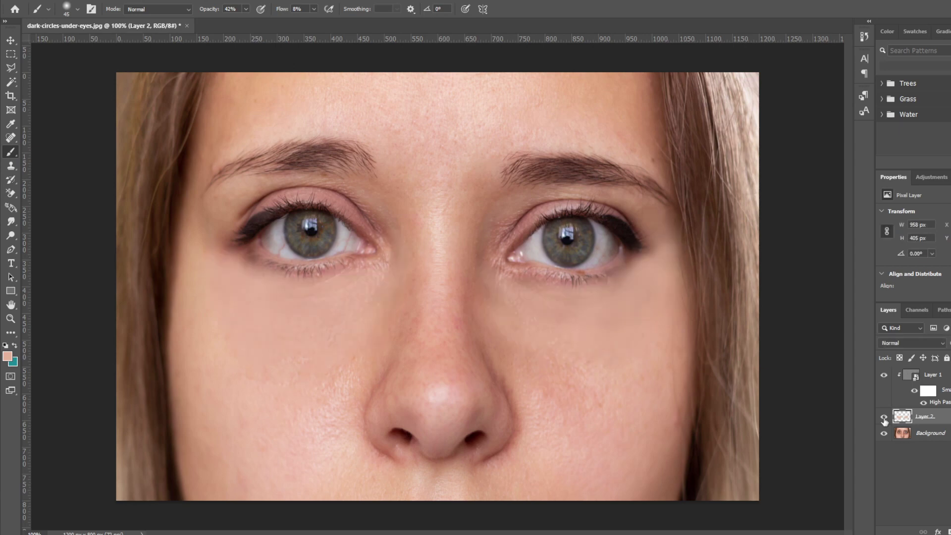